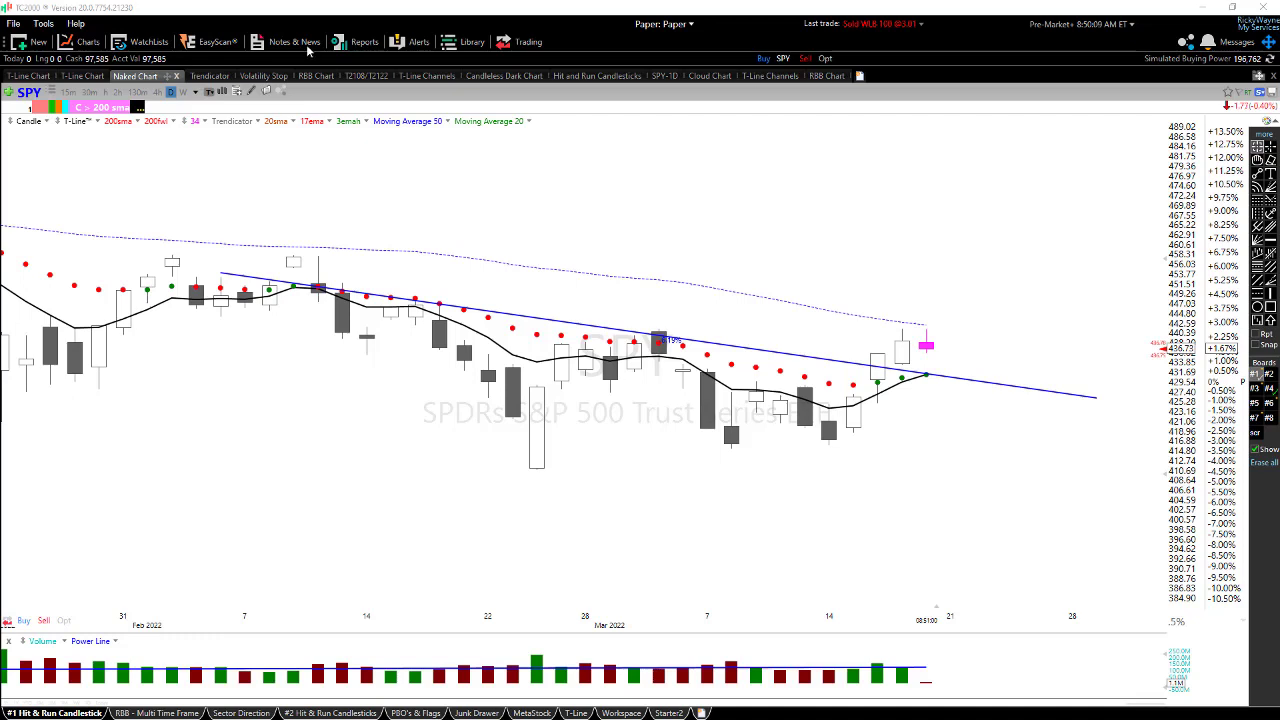
Raise the plot opacity of the 200sma moving average to its maximum on the SPY chart
right_click(118, 122)
left_click(152, 130)
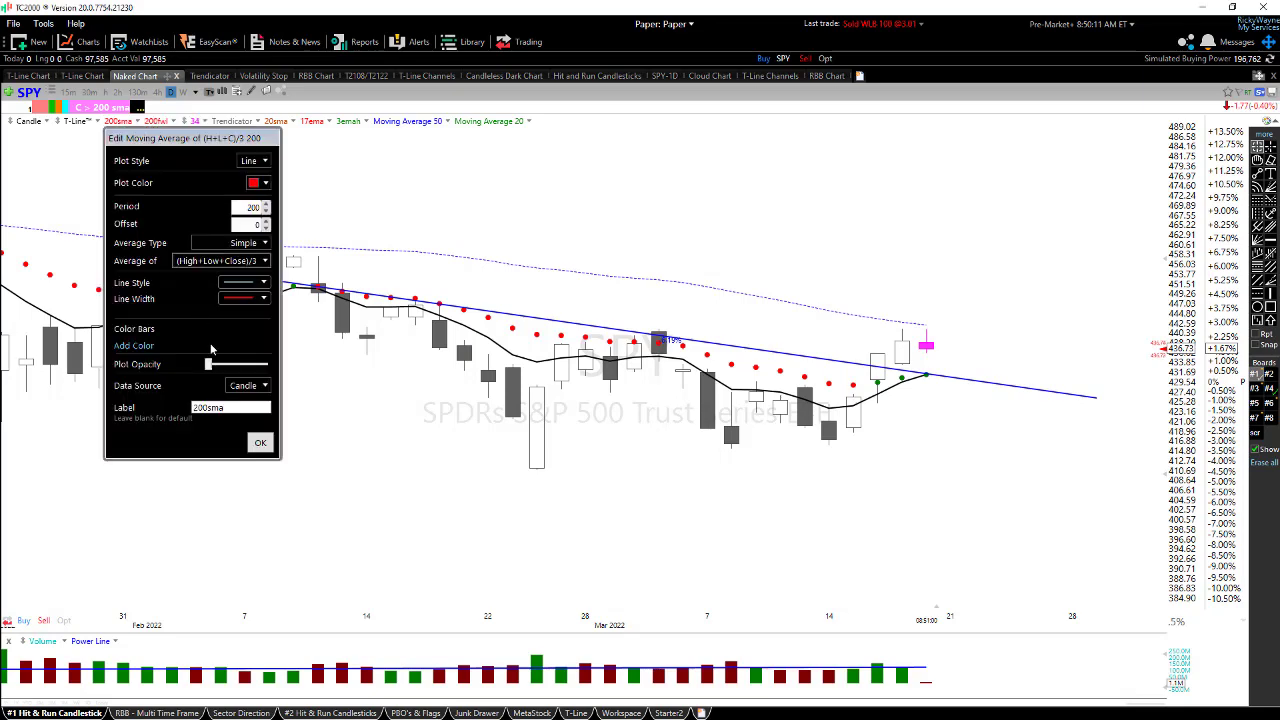
left_click_drag(229, 370, 266, 365)
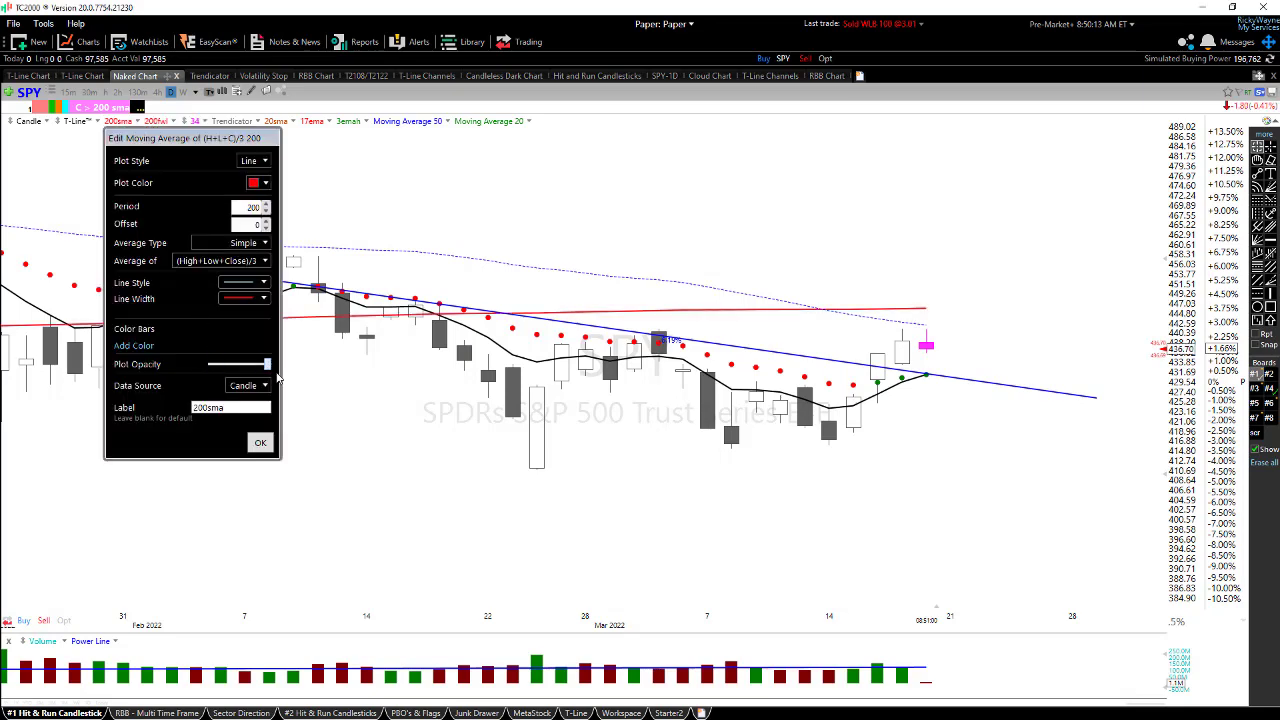
left_click(260, 442)
Underline SPY's three recent swing lows and mark the 200sma area above the latest candle with a filled block, removing only the block
scroll(986, 466, "down", 2)
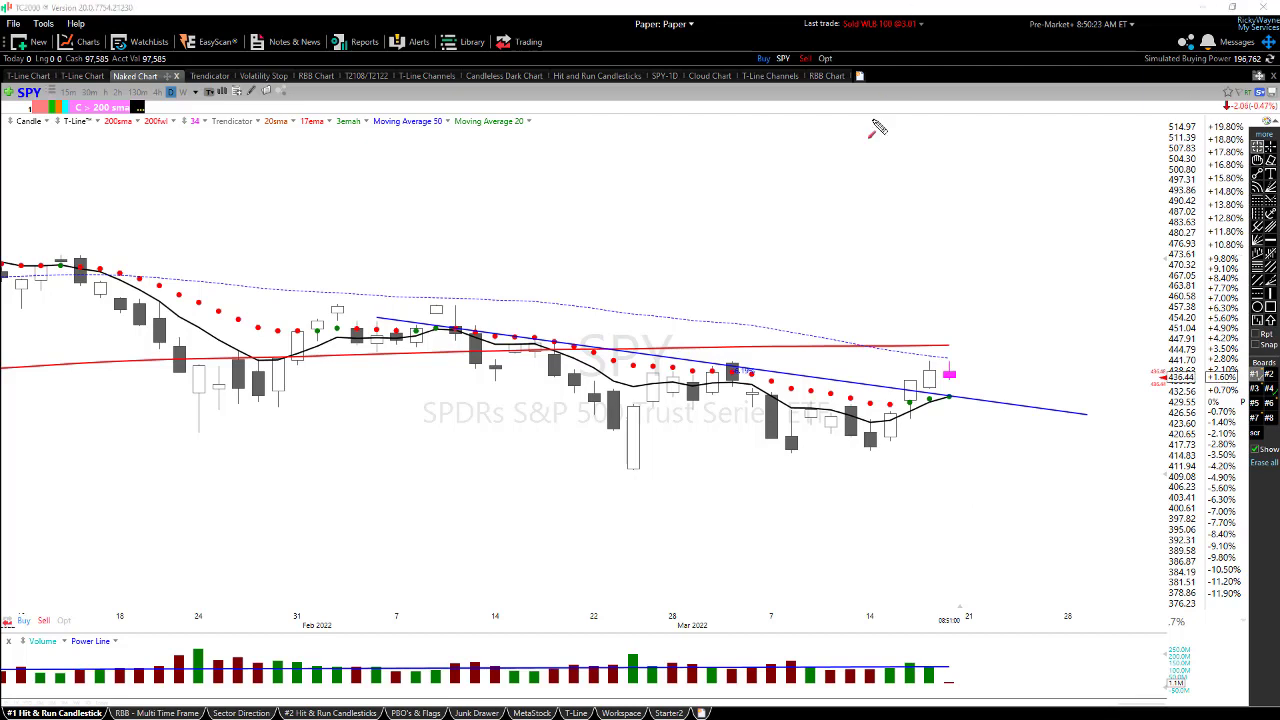
left_click(749, 318)
left_click_drag(763, 298, 763, 342)
scroll(1006, 300, "down", 1)
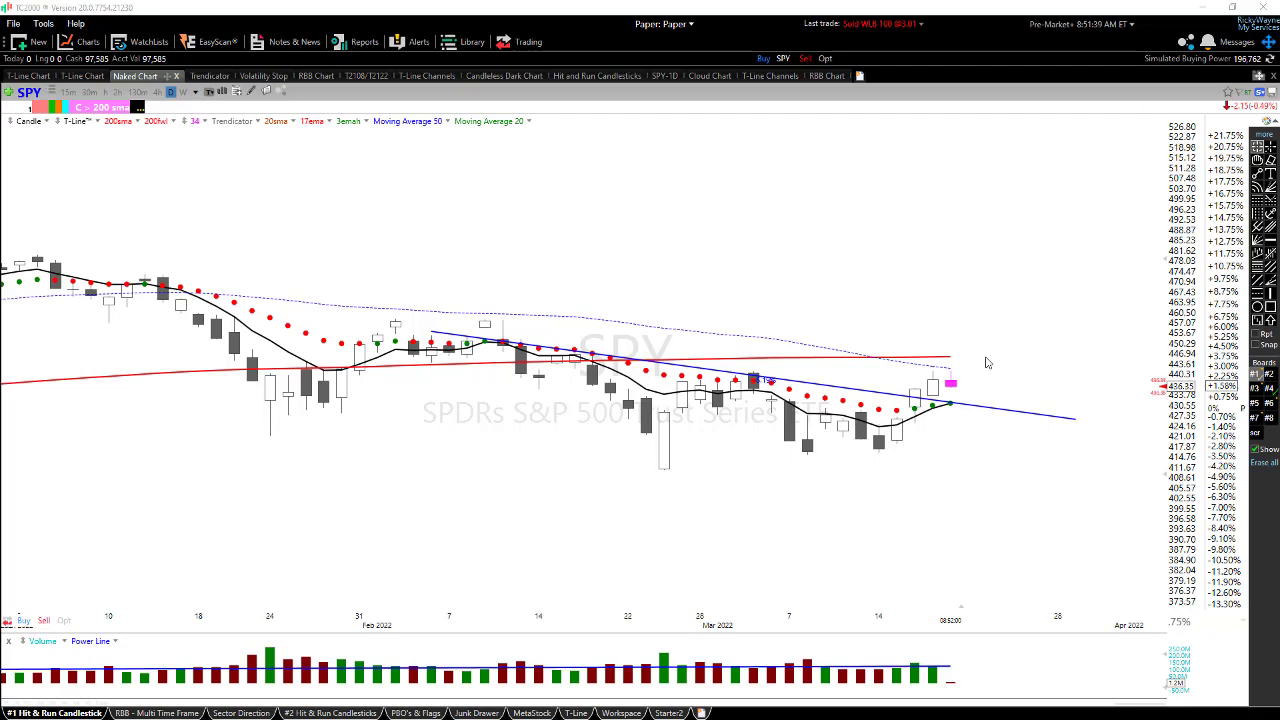
scroll(986, 362, "down", 1)
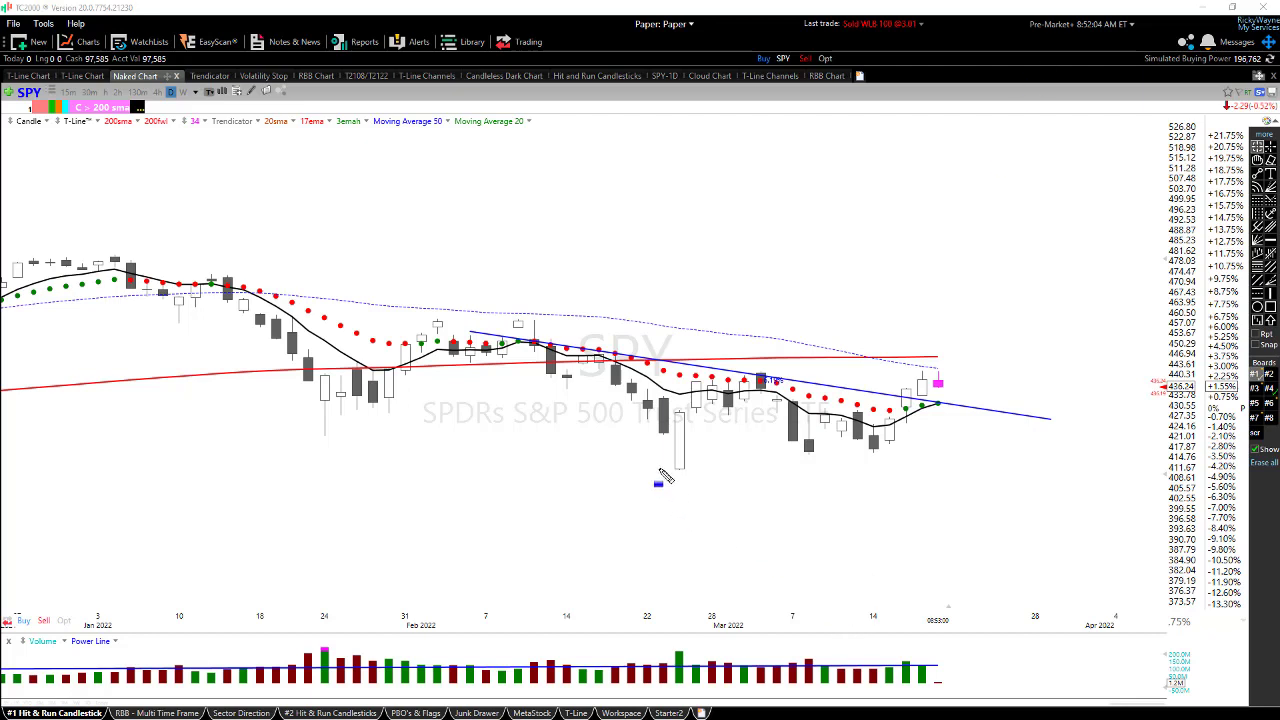
left_click_drag(679, 471, 698, 471)
left_click_drag(797, 456, 823, 459)
left_click_drag(855, 454, 886, 455)
left_click_drag(926, 354, 966, 367)
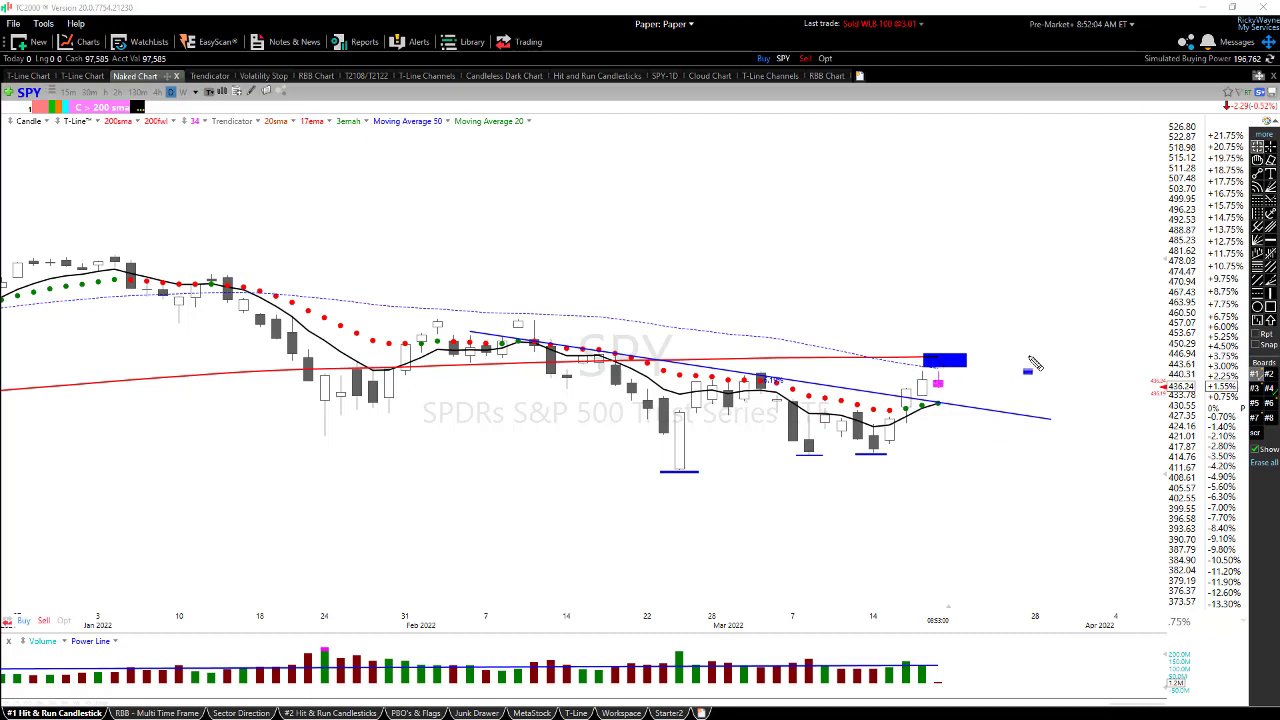
key("Delete")
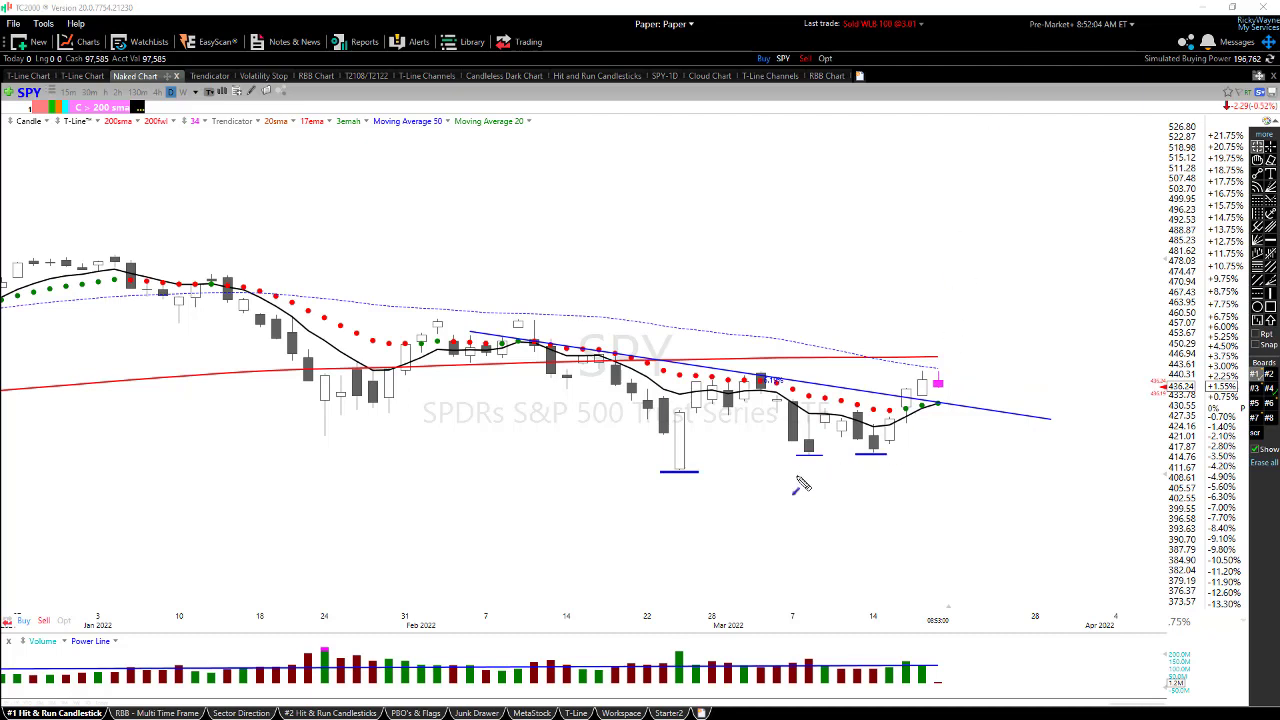
Draw a rising arrow beneath the recent lows and a falling arrow along the dashed moving average, and clear all the markings
left_click_drag(678, 486, 1120, 356)
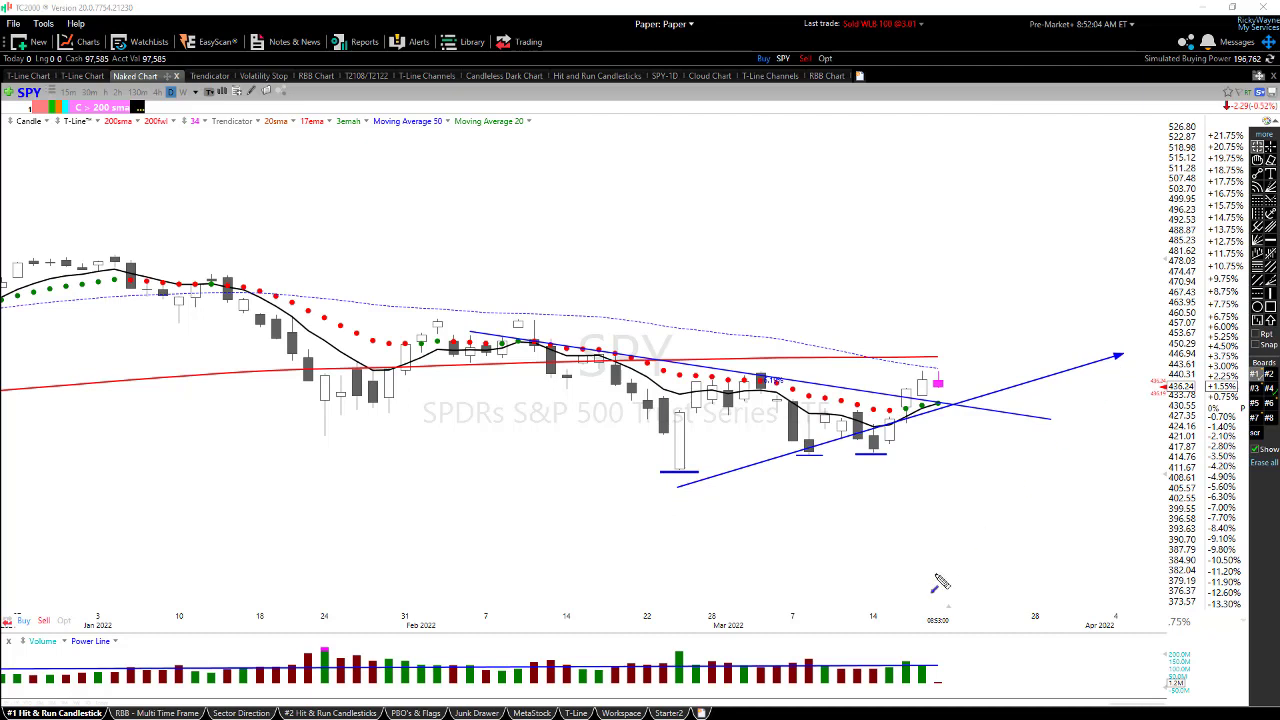
mouse_move(560, 300)
left_mouse_down()
mouse_move(1062, 370)
mouse_move(1090, 393)
left_mouse_up()
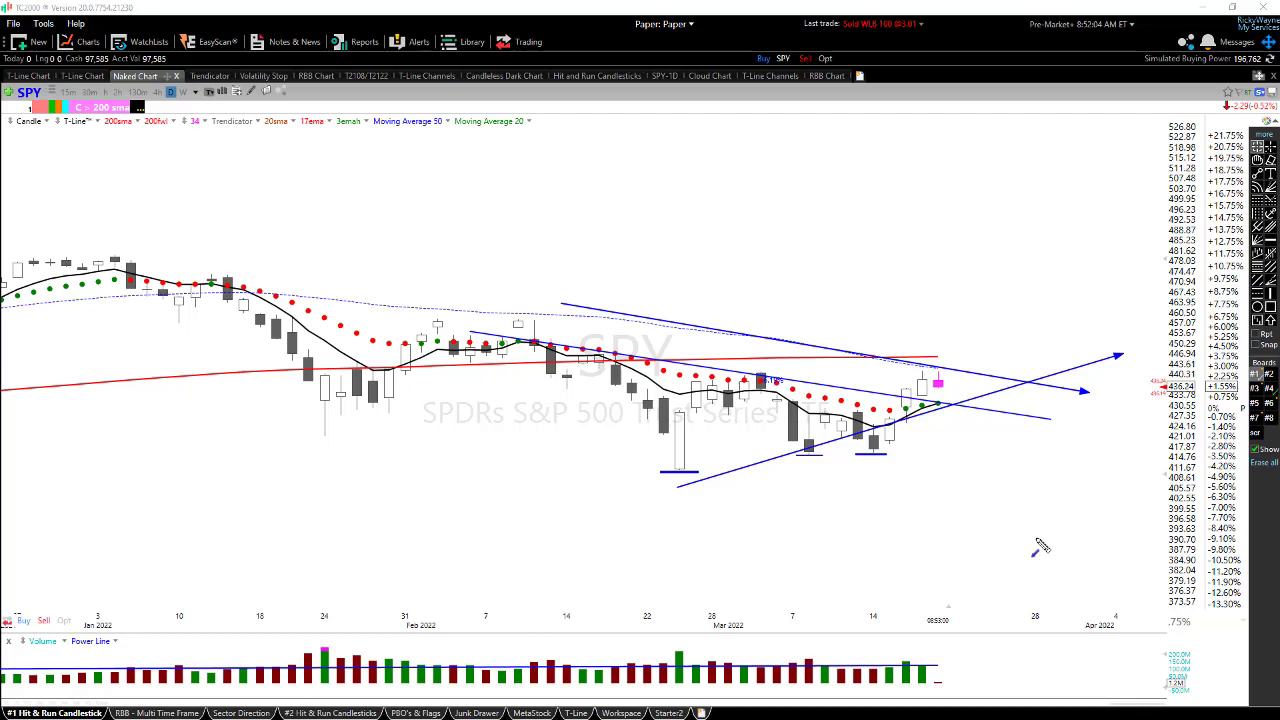
key("Delete")
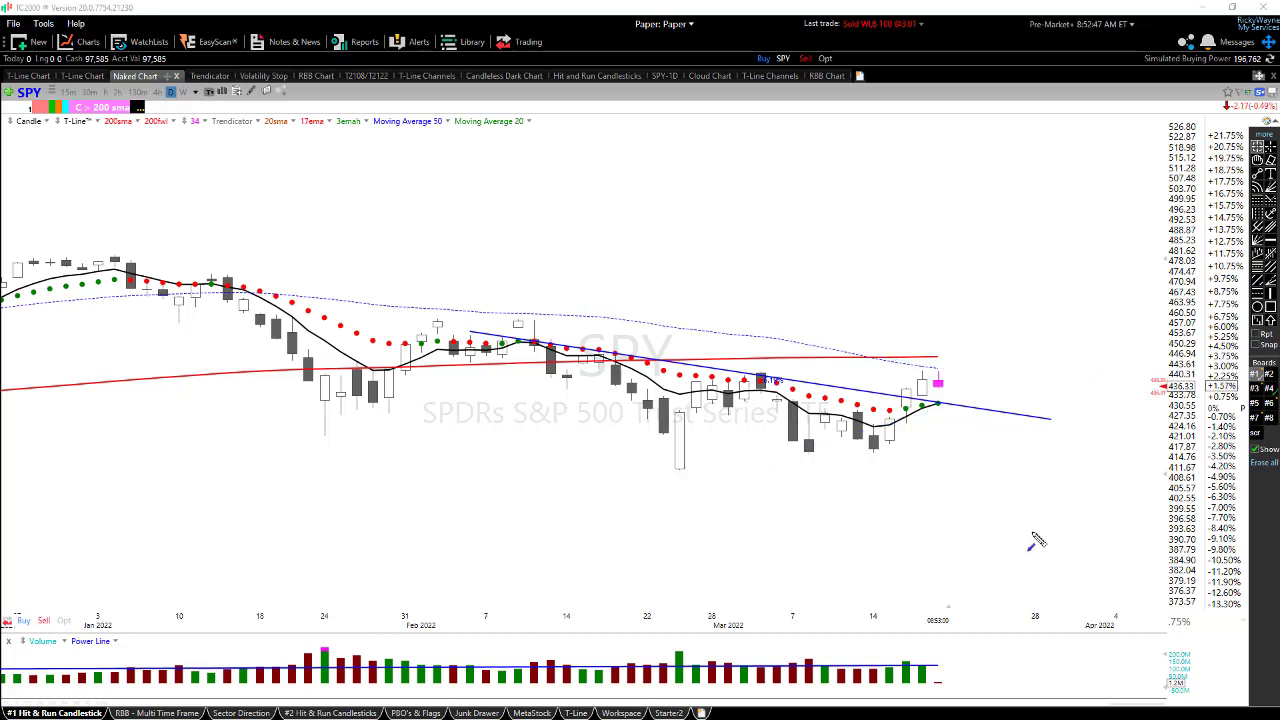
Draw an ellipse around SPY's latest candles and enlarge it to enclose the end of the 200sma line
left_click(1258, 307)
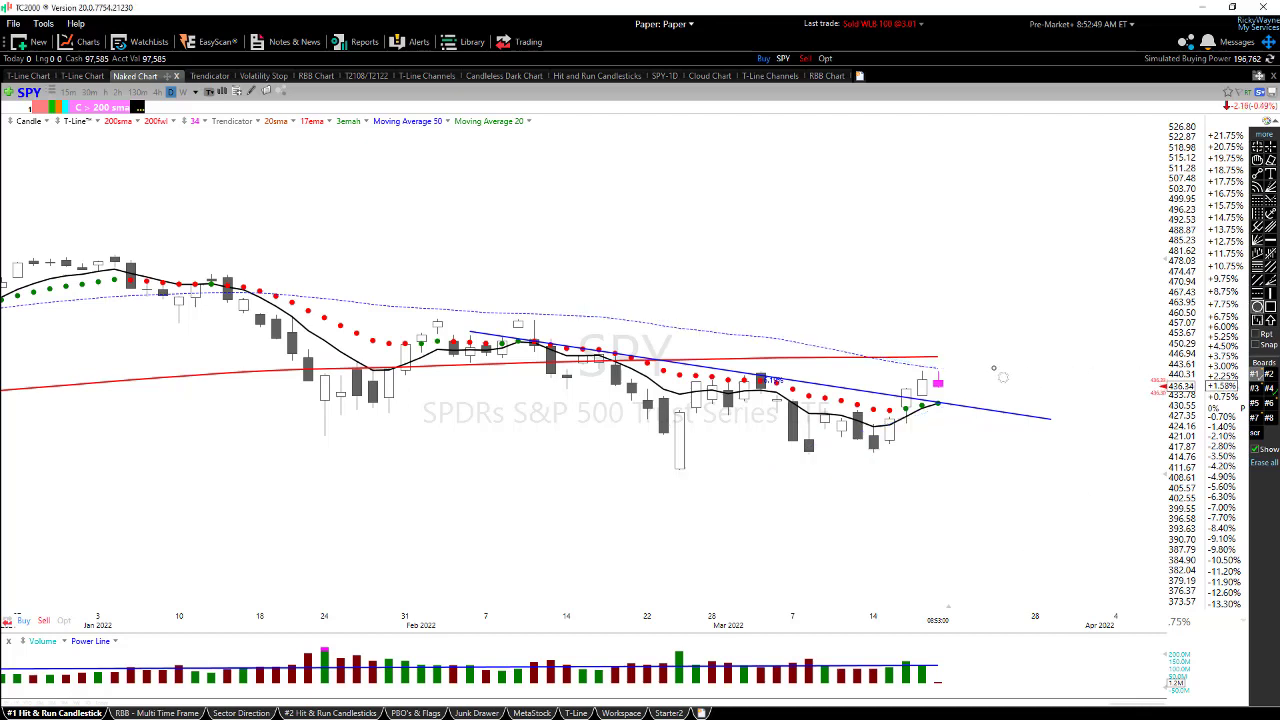
left_click_drag(921, 358, 972, 416)
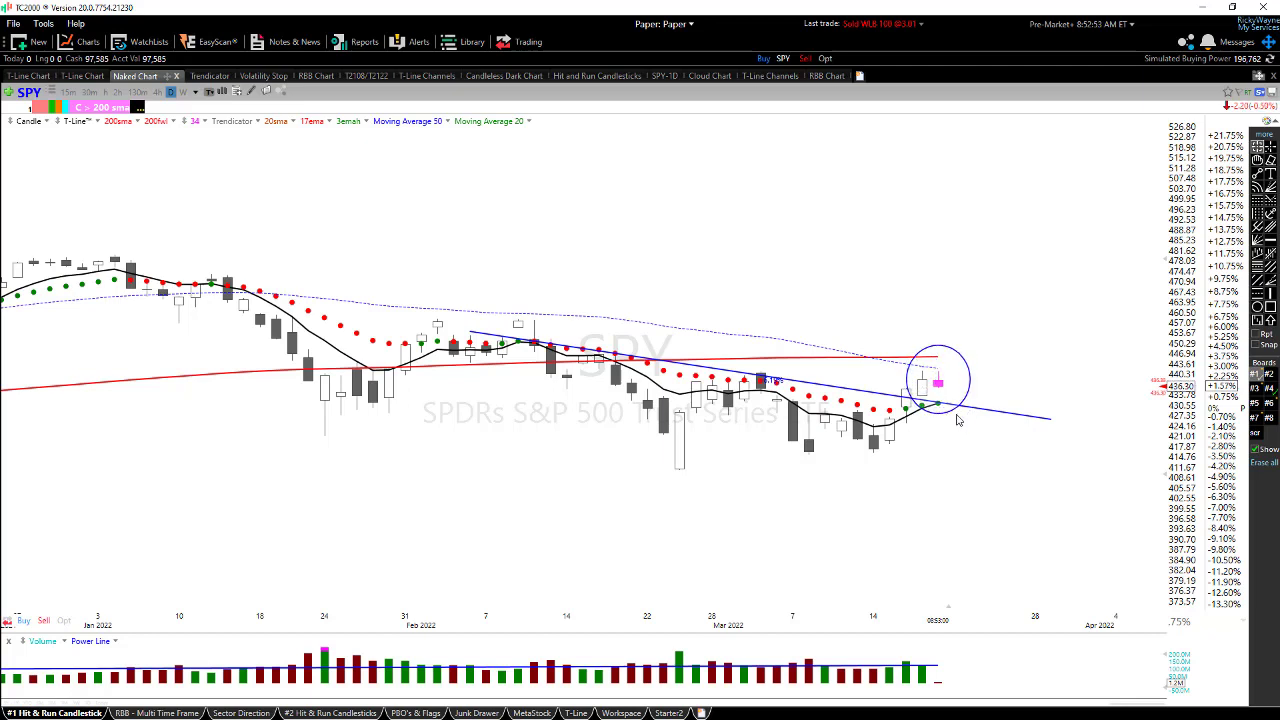
left_click_drag(903, 345, 893, 325)
left_click_drag(963, 410, 1001, 421)
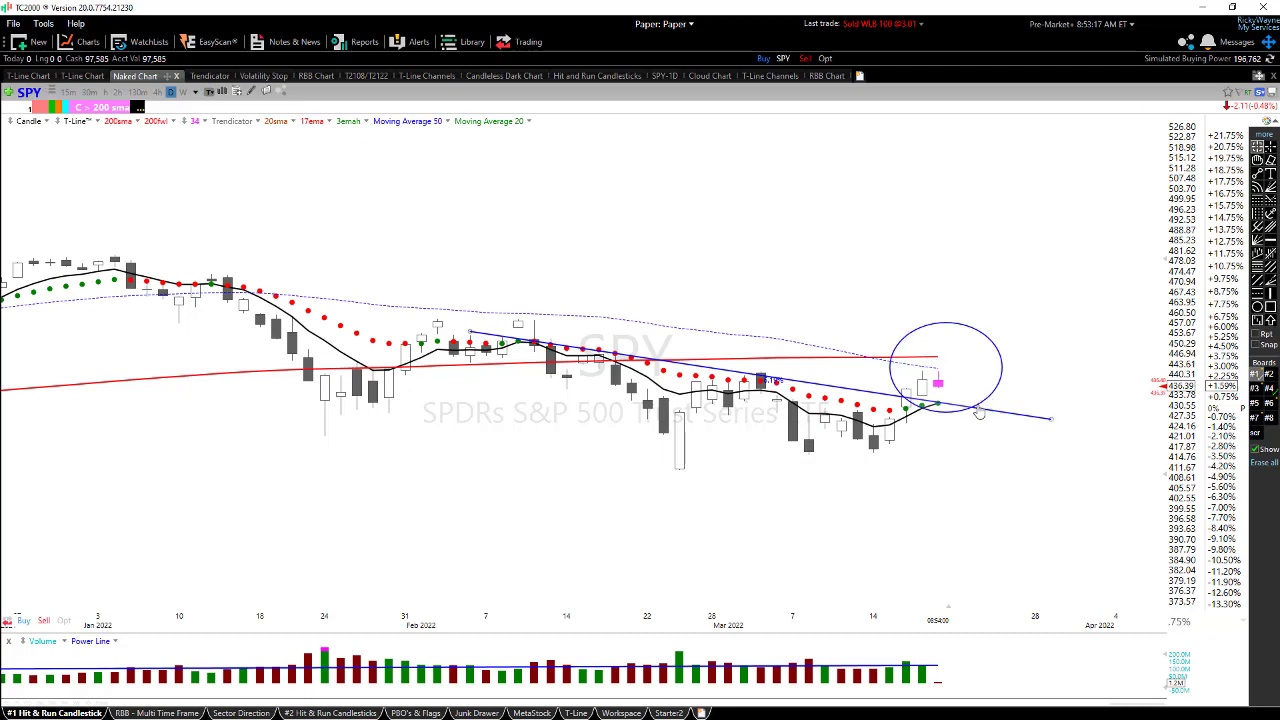
mouse_move(979, 413)
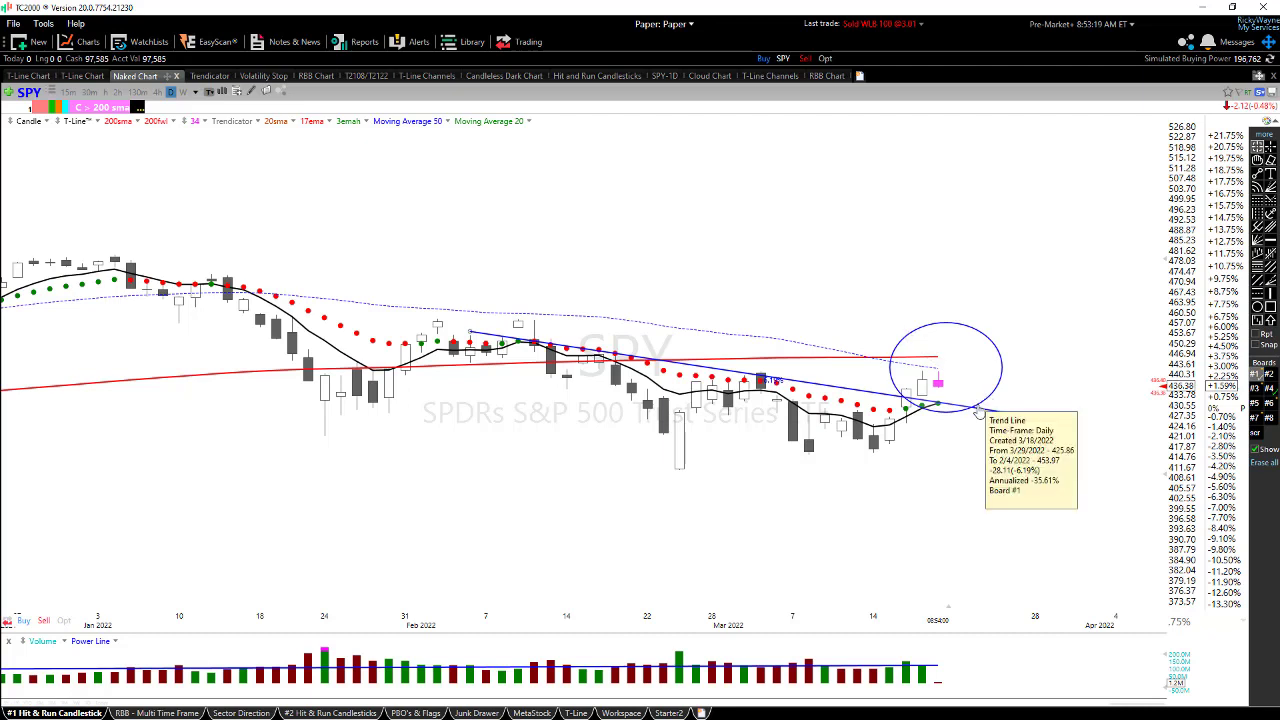
left_click(914, 407)
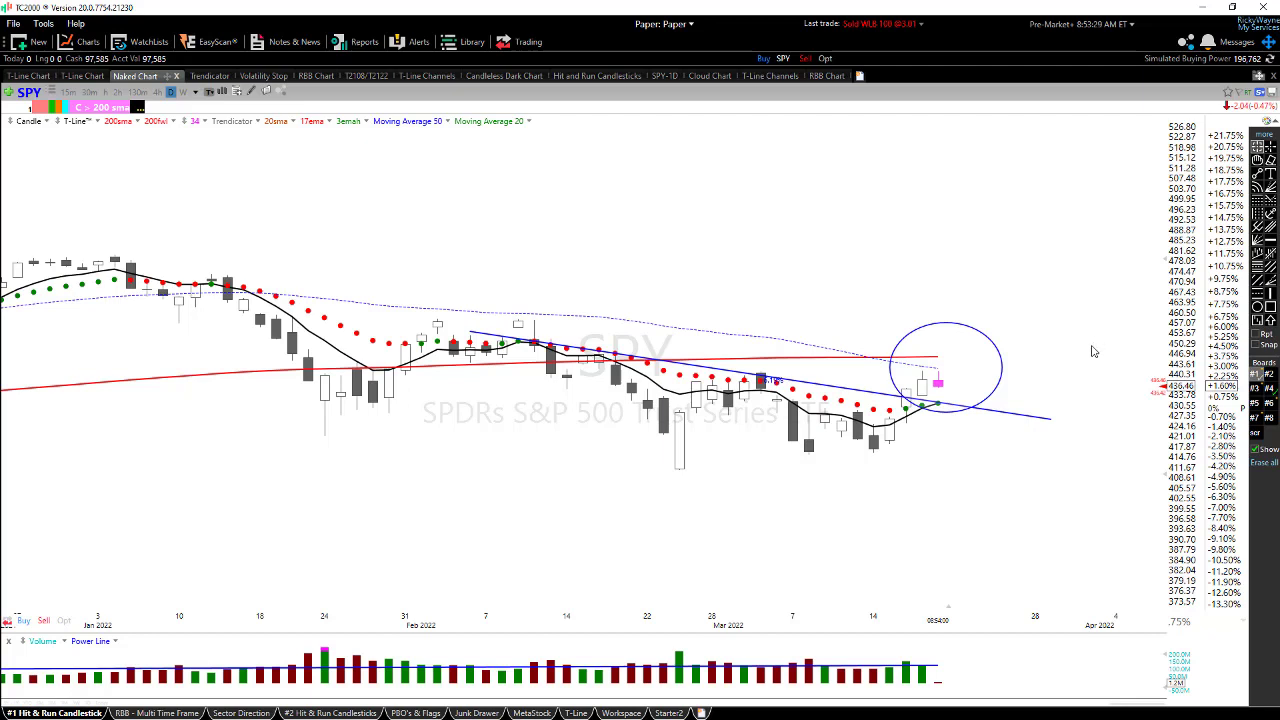
left_click(950, 390)
Add a smaller ellipse around the place where the dashed moving average crosses the 200sma in mid-March
left_click(1257, 308)
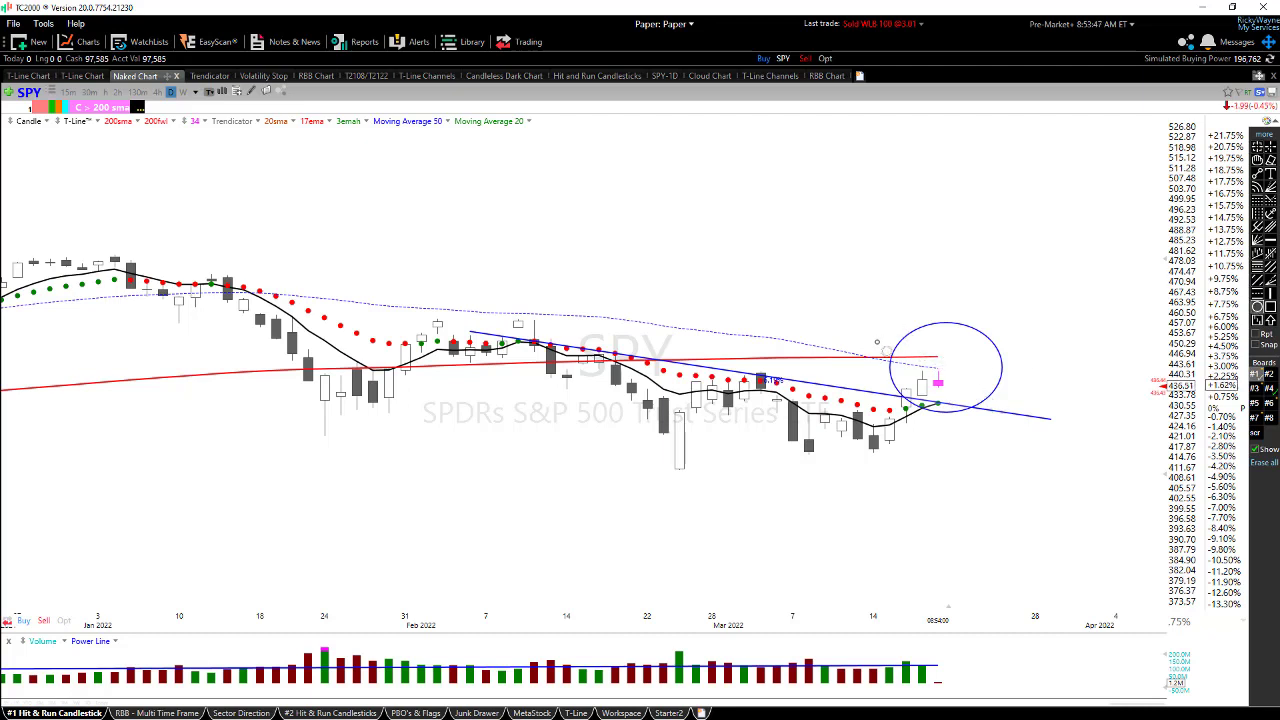
left_click_drag(876, 342, 920, 374)
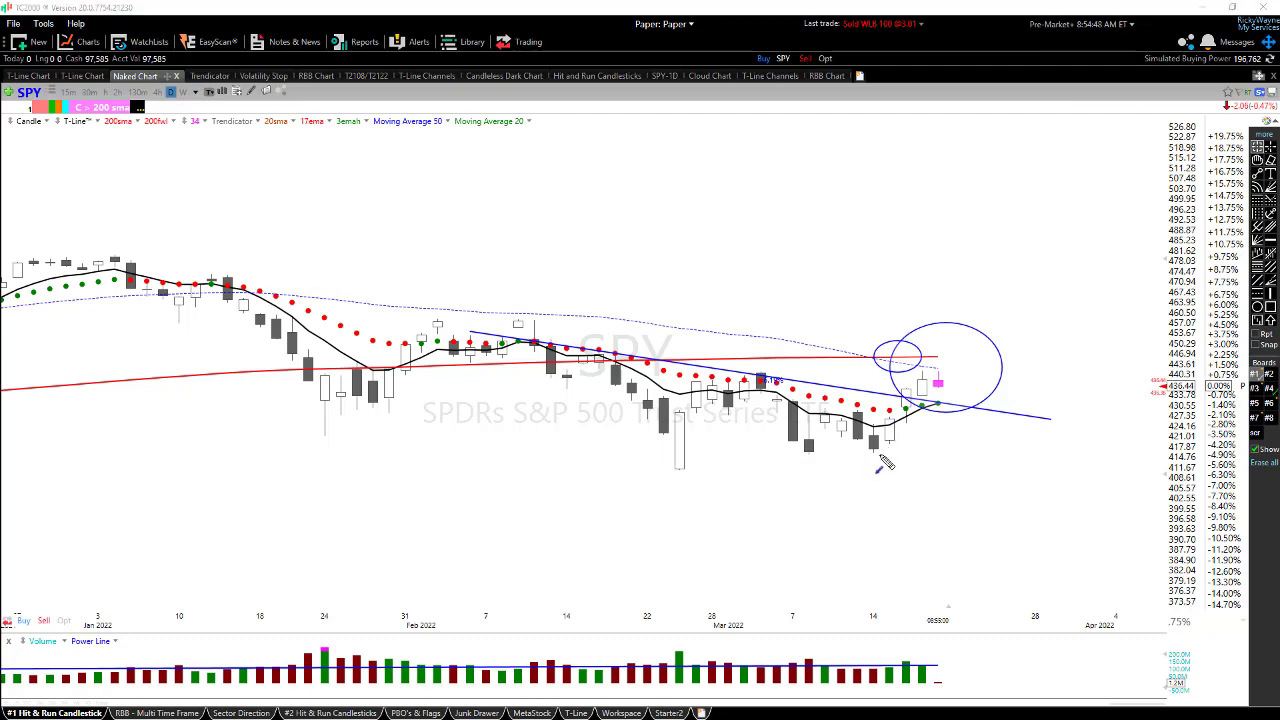
Draw rising arrows along SPY's three rallies since late January and add small red marks beside the latest candle
left_click_drag(880, 454, 965, 386)
left_click_drag(665, 441, 768, 387)
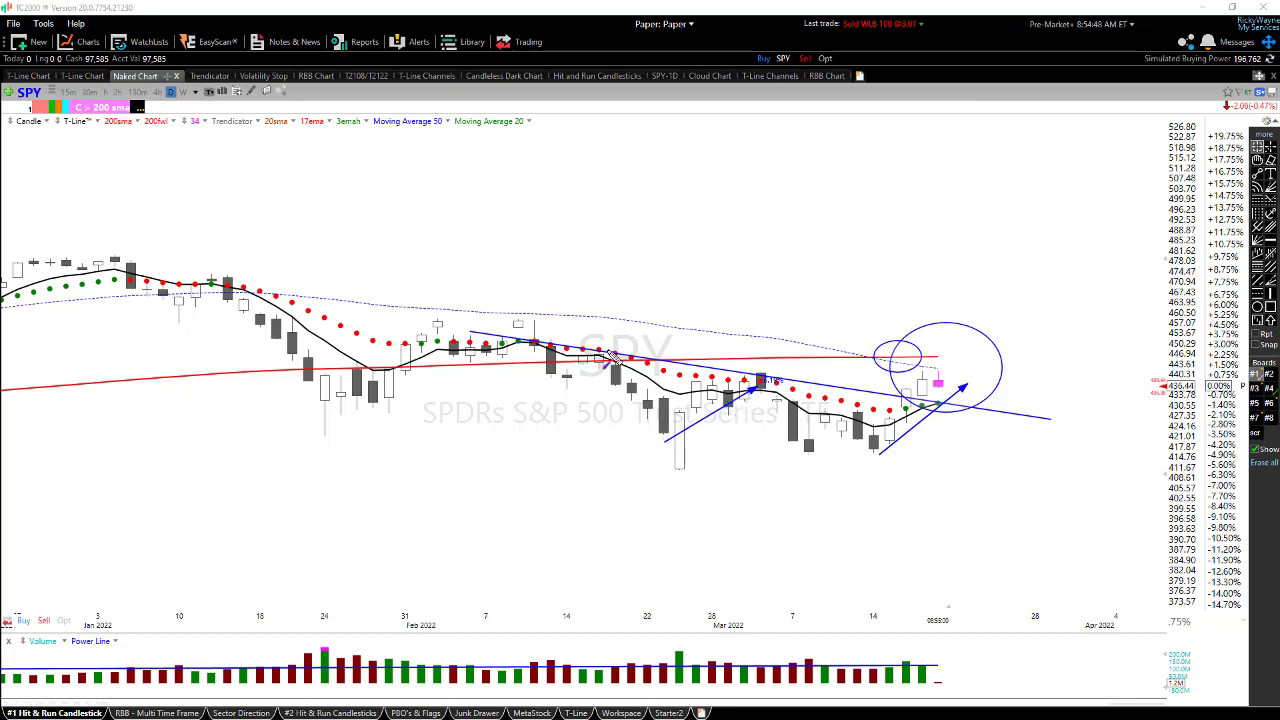
left_click_drag(353, 396, 496, 327)
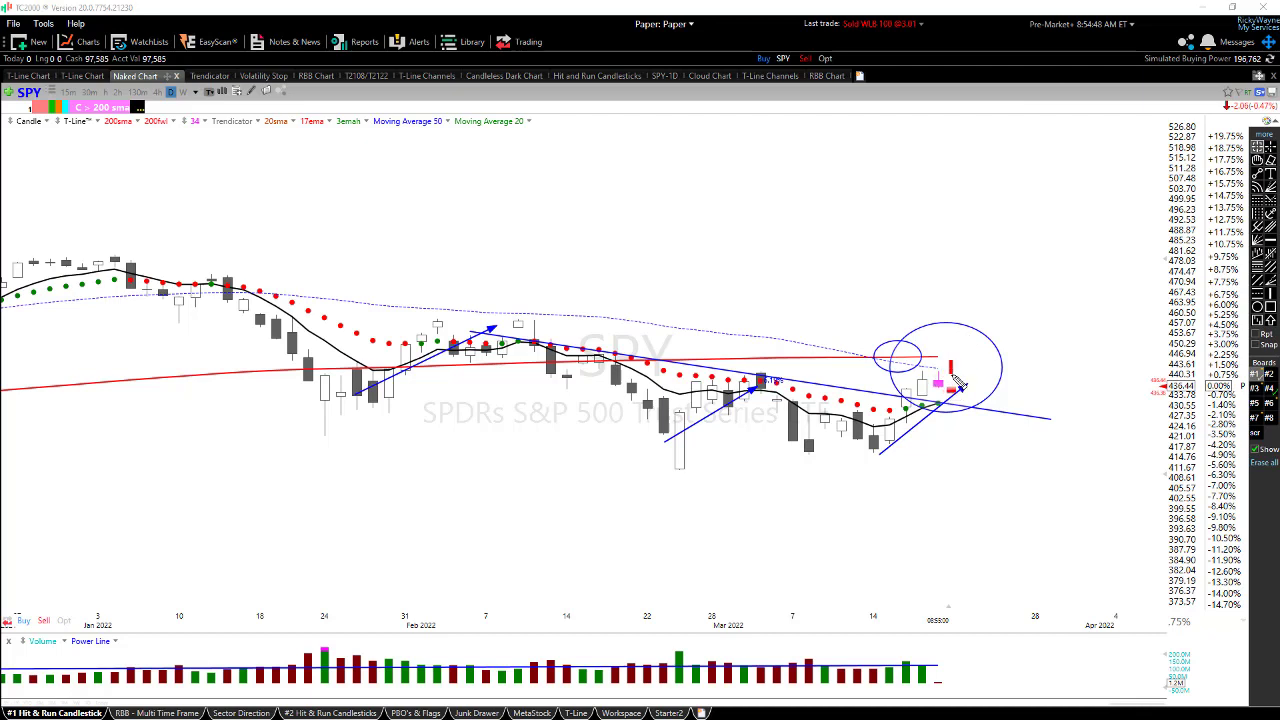
left_click_drag(950, 361, 960, 381)
left_click(890, 263)
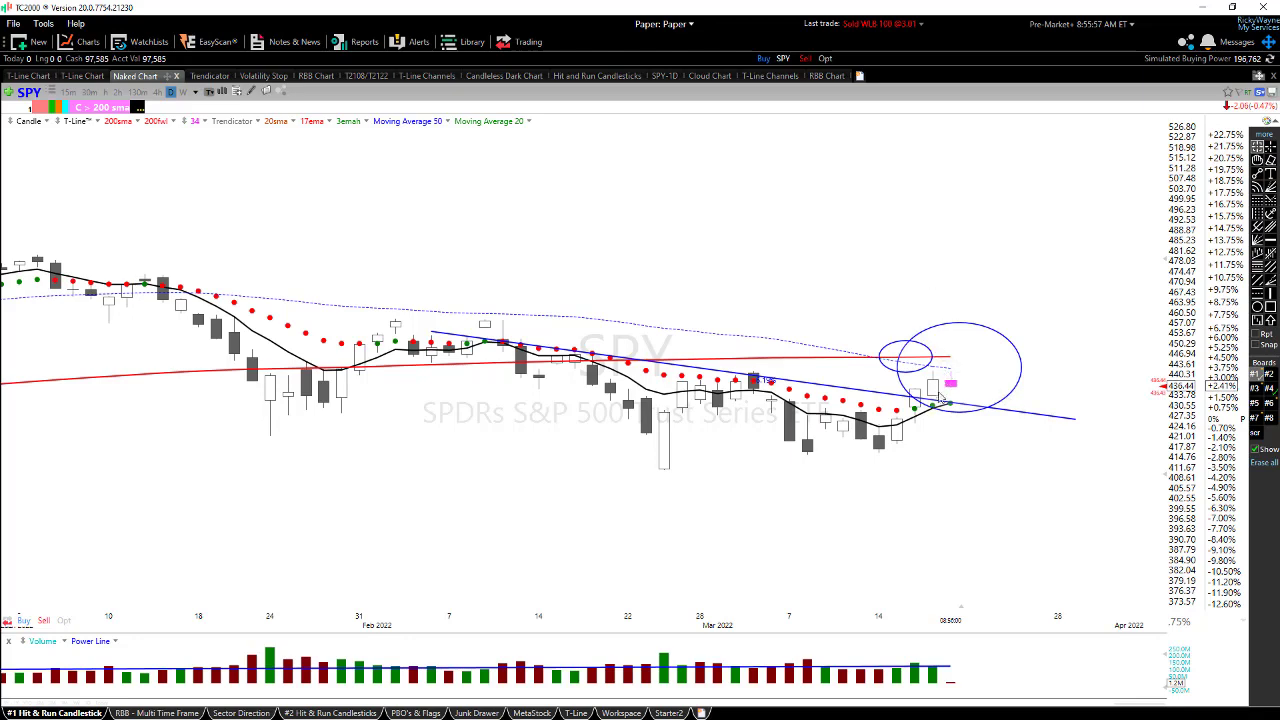
Cover the zone between the dashed moving average and the 200sma above SPY's latest candle with a red block
scroll(960, 405, "up", 3)
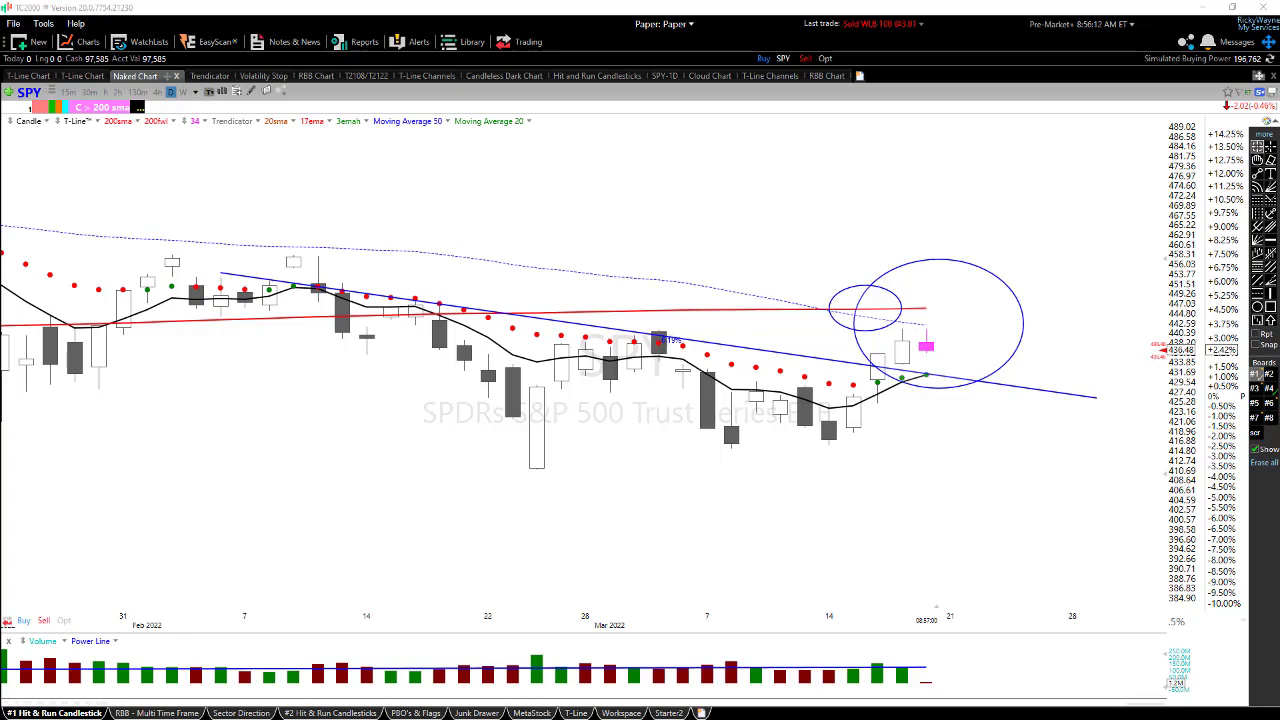
mouse_move(908, 294)
left_mouse_down()
mouse_move(936, 324)
mouse_move(994, 326)
left_mouse_up()
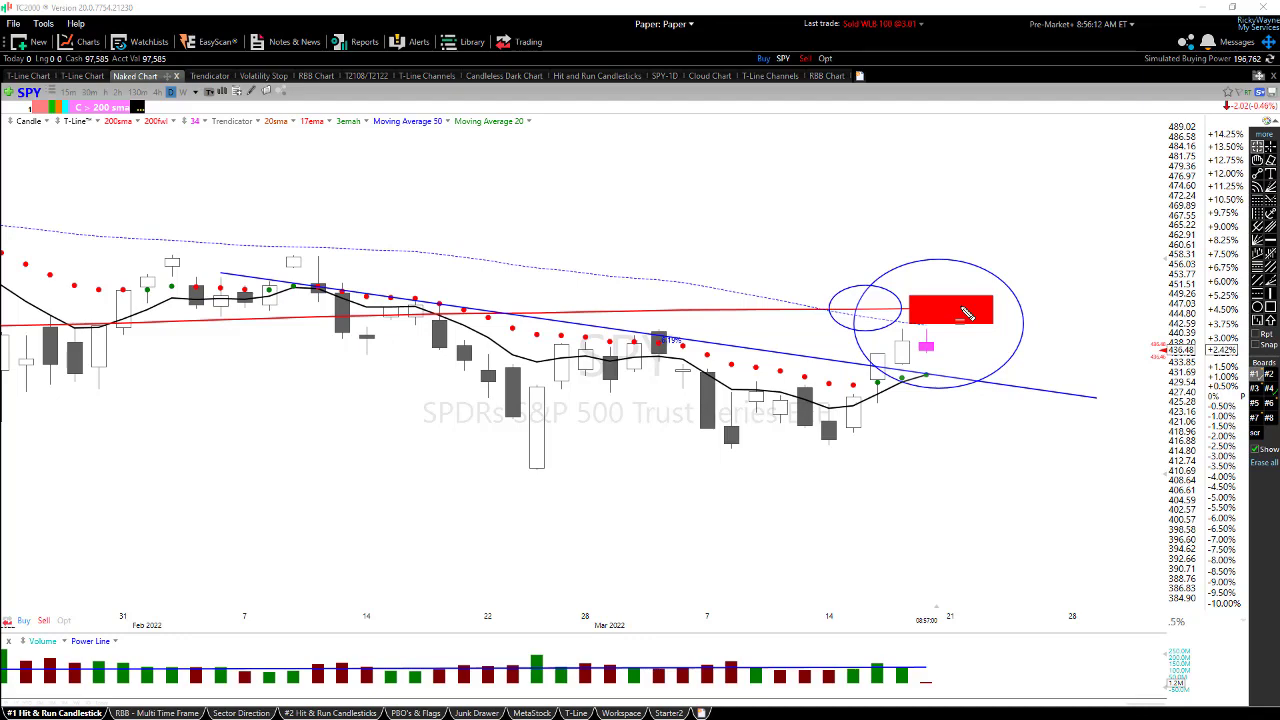
Load the QQQ chart and zoom it out to show the price action since early January 2022
type("qqq")
key("Return")
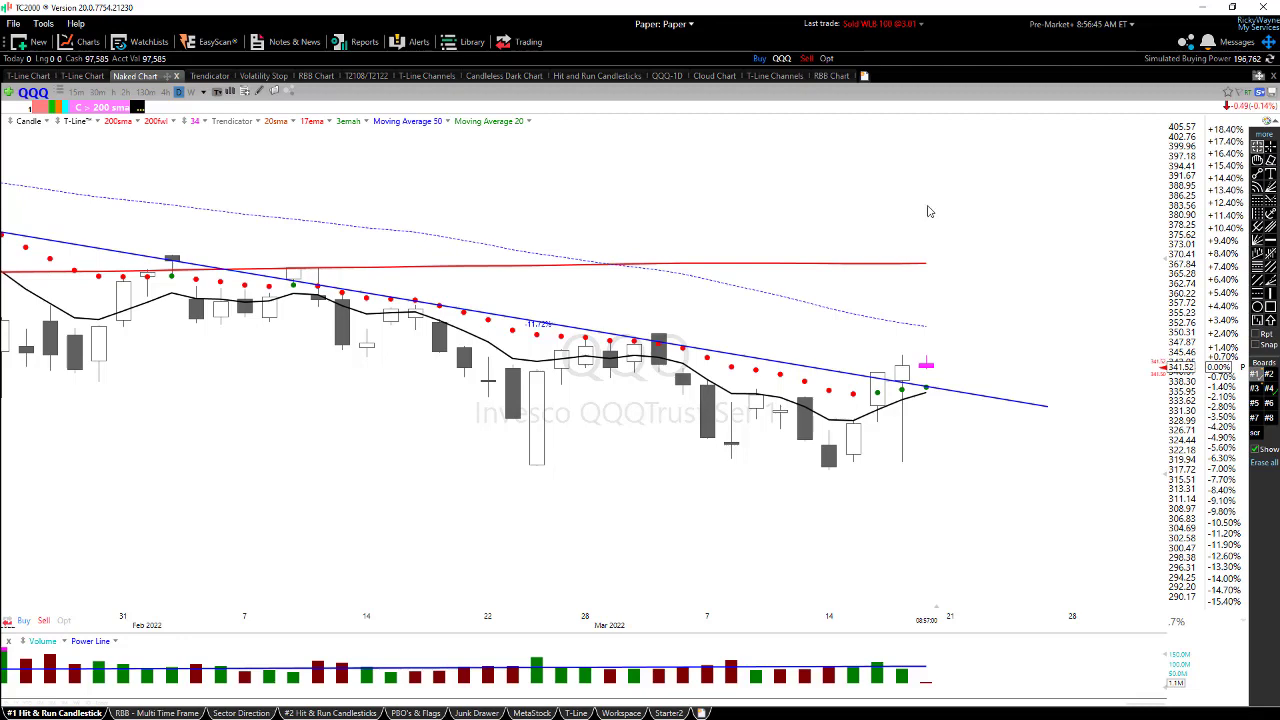
scroll(1003, 249, "down", 3)
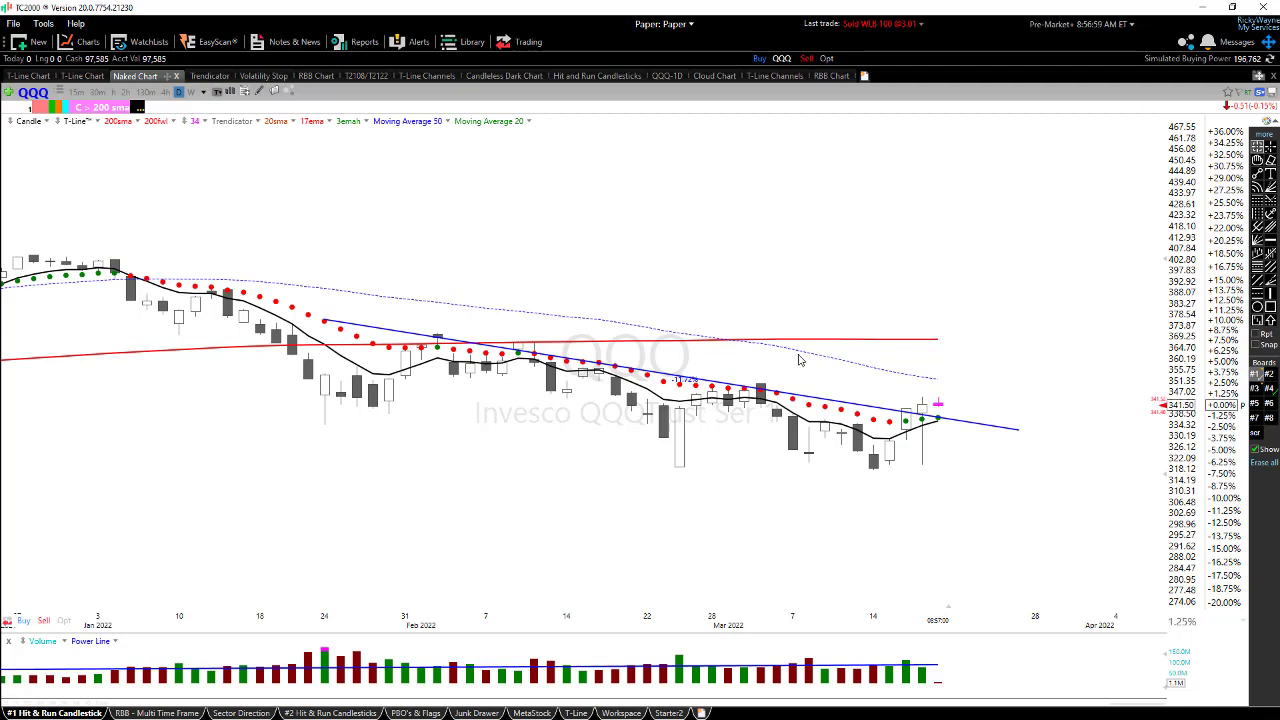
scroll(1010, 229, "up", 1)
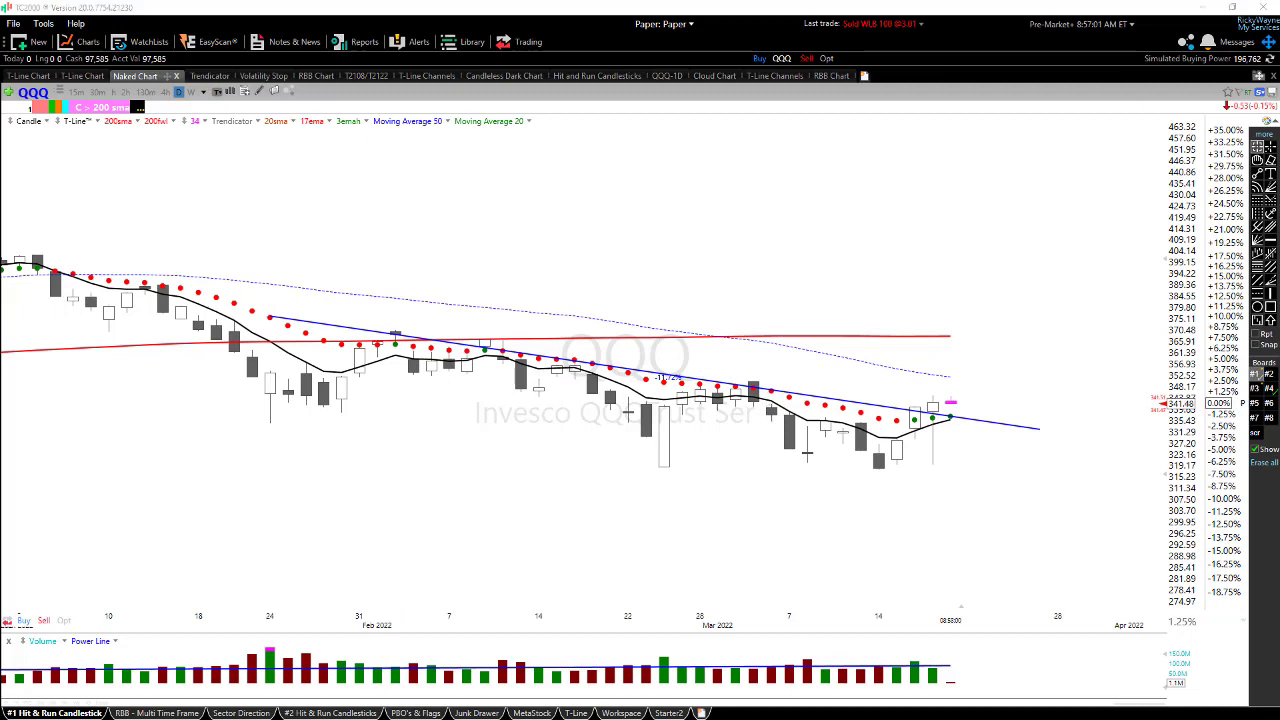
Draw blue arrows for QQQ's latest rise and pullback to the trend line, and green arrows projecting a further rally
left_click_drag(900, 458, 957, 403)
left_click_drag(948, 398, 977, 423)
left_click_drag(978, 411, 1005, 372)
left_click_drag(1013, 376, 1084, 298)
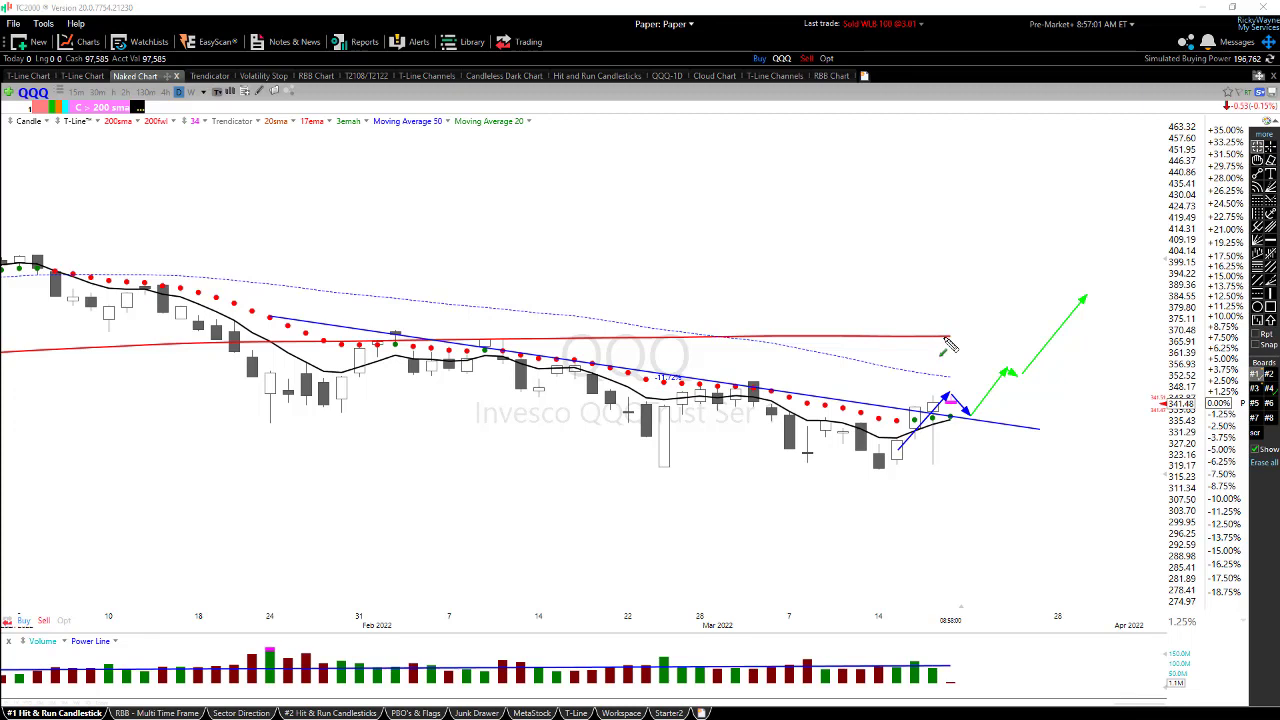
Extend the 200sma with a red arrow and add blue arrows for a pullback above it and a rising dashed moving average
left_click_drag(950, 345, 1094, 350)
mouse_move(1078, 297)
left_mouse_down()
mouse_move(1093, 319)
mouse_move(1120, 298)
left_mouse_up()
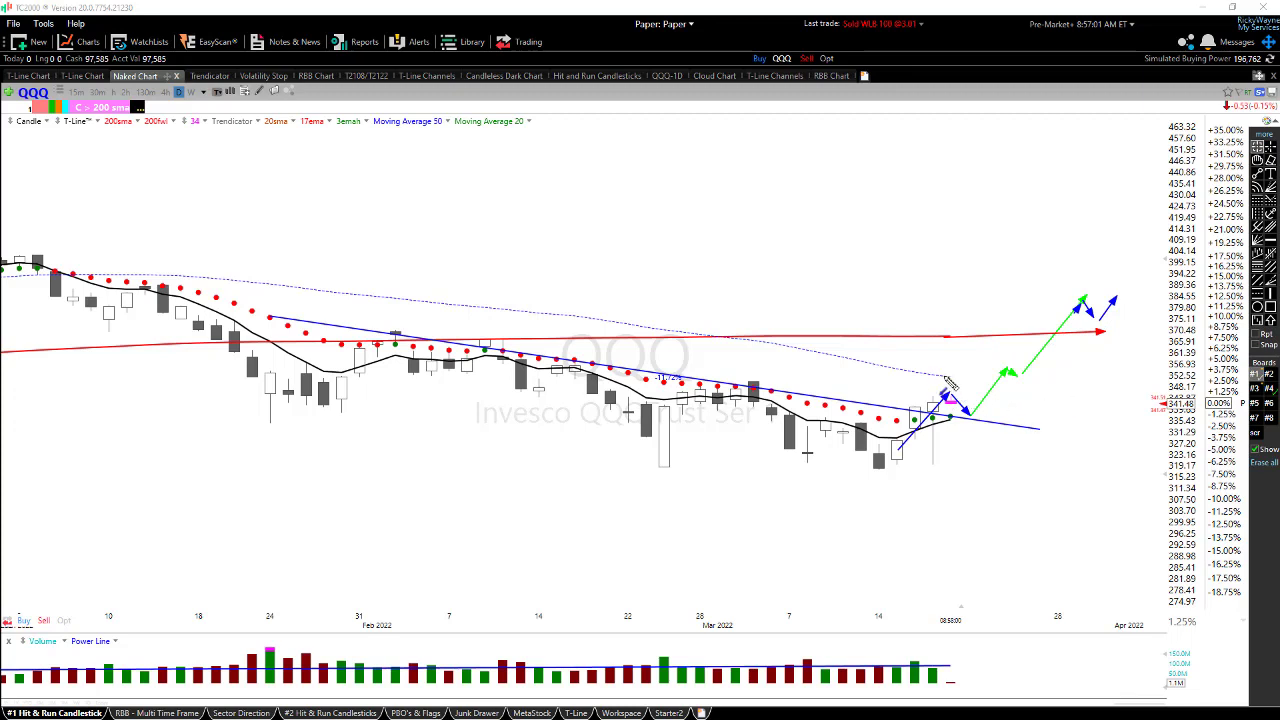
mouse_move(950, 375)
left_mouse_down()
mouse_move(1043, 341)
mouse_move(1053, 322)
left_mouse_up()
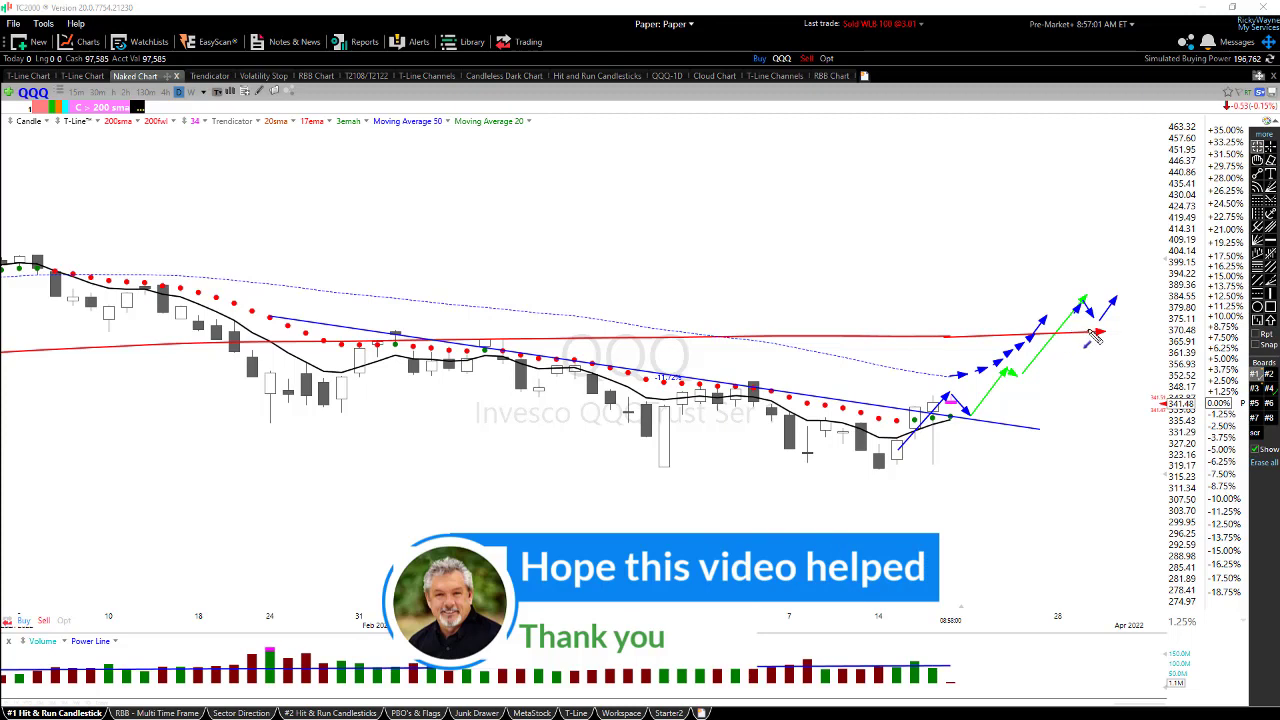
Draw arrows beneath QQQ's successive lows from January to mid-March, followed by a rising arrow beyond the latest candle
left_click_drag(183, 376, 390, 437)
left_click_drag(484, 457, 602, 470)
left_click_drag(656, 472, 815, 468)
left_click_drag(875, 470, 976, 453)
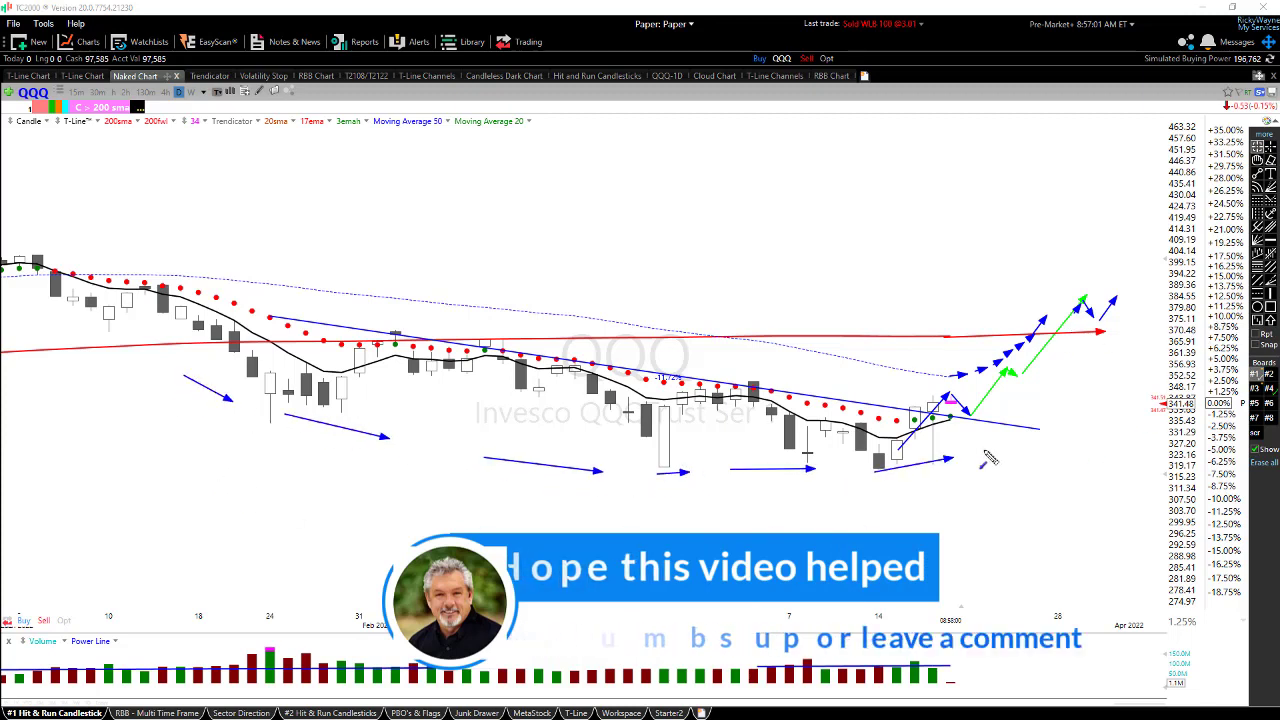
left_click_drag(1050, 415, 1170, 343)
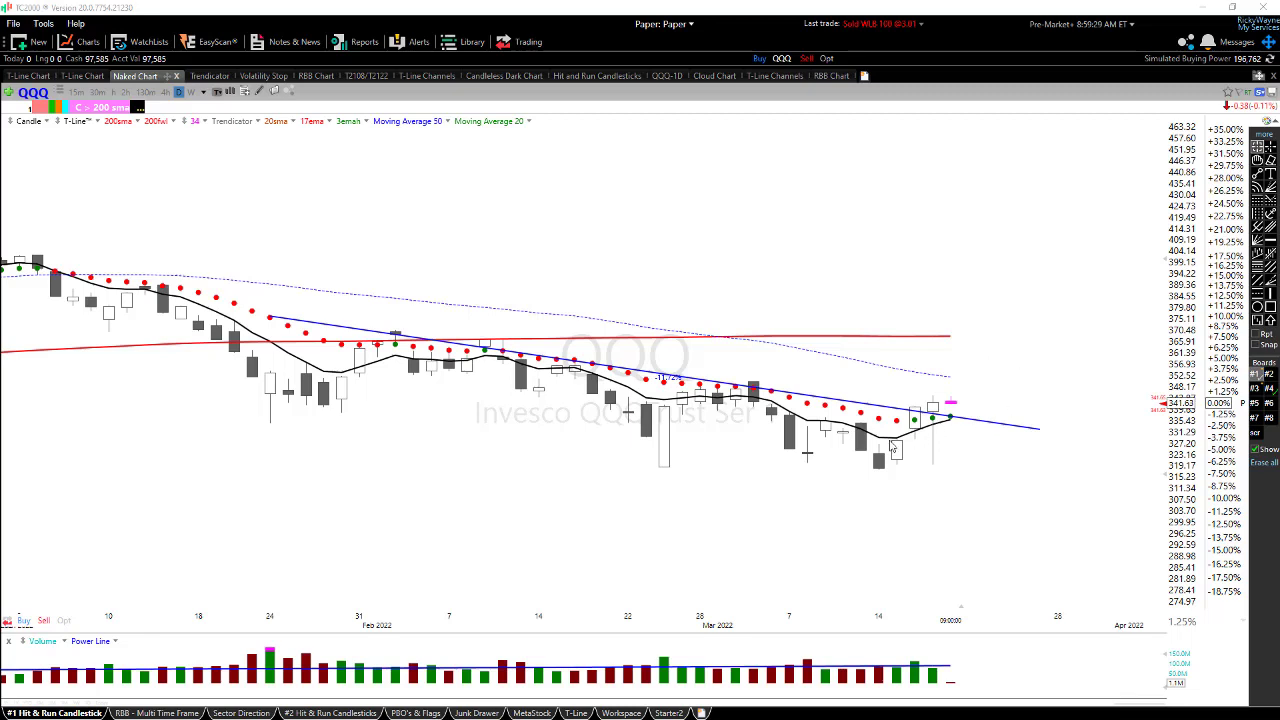
View QQQ on the Candleless Dark Chart and examine the 3-EMA and T-Line against the descending trend line
mouse_move(950, 422)
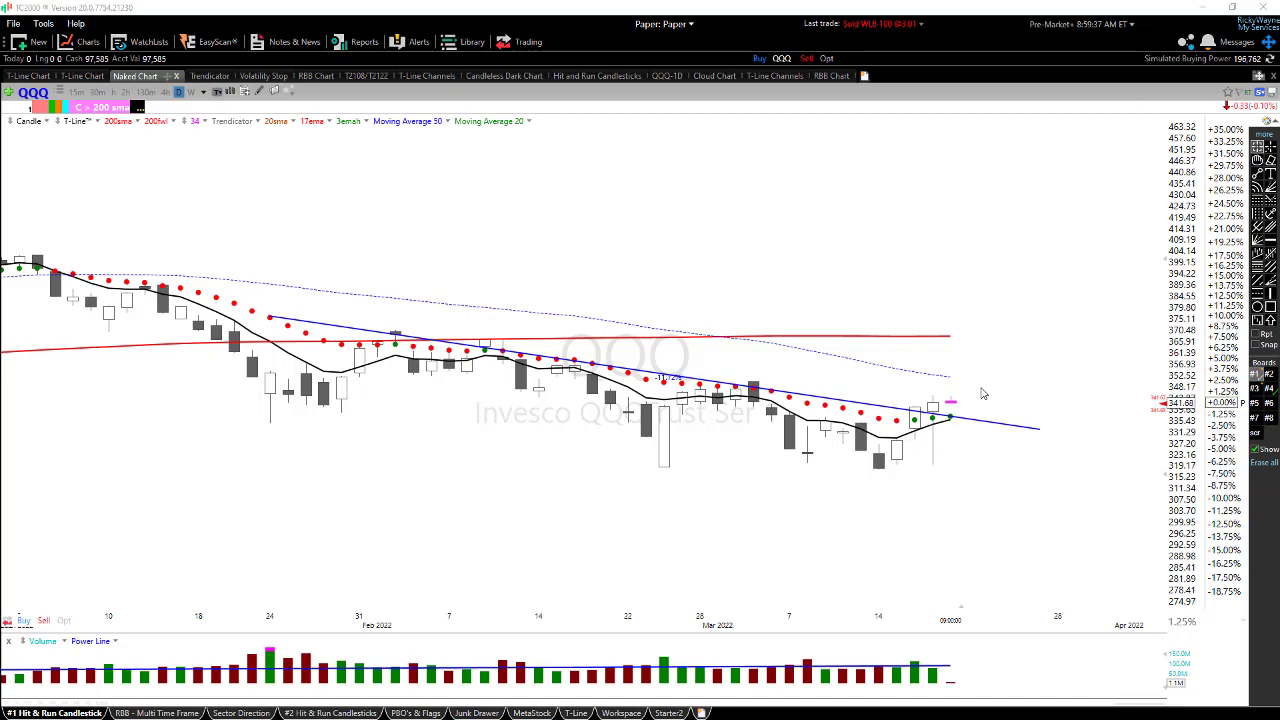
left_click(505, 77)
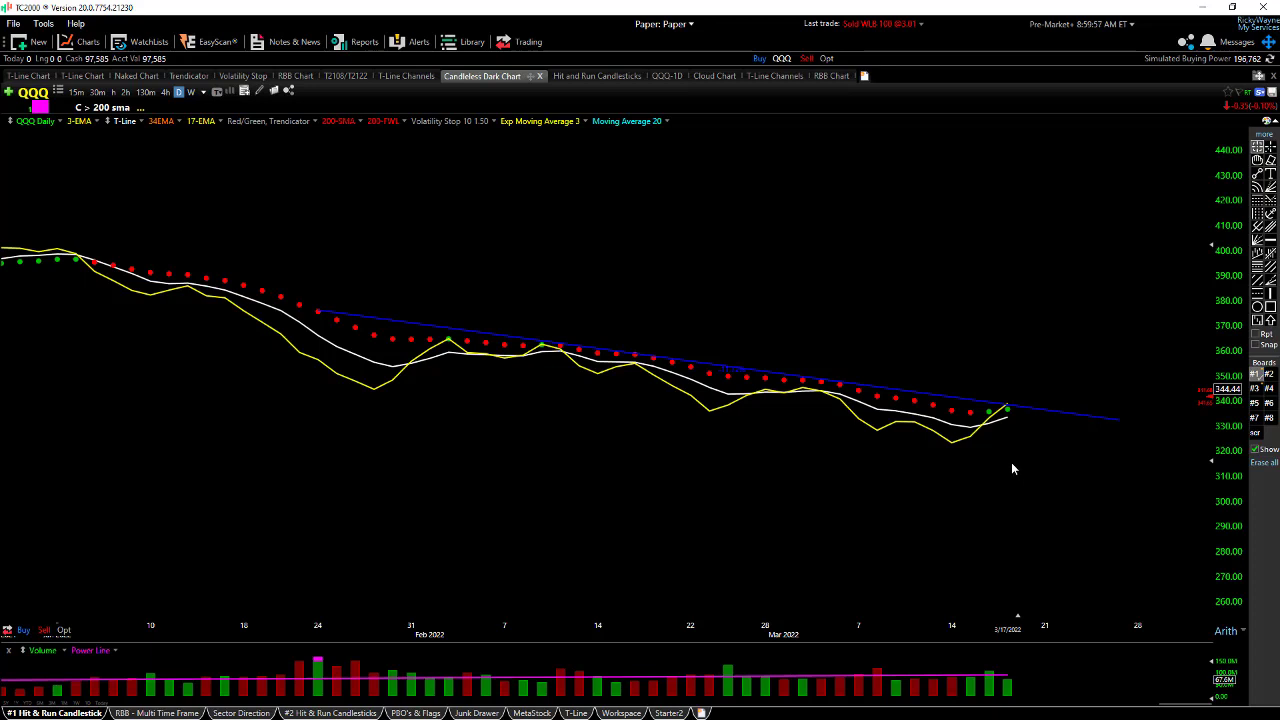
left_click(687, 363)
mouse_move(1006, 412)
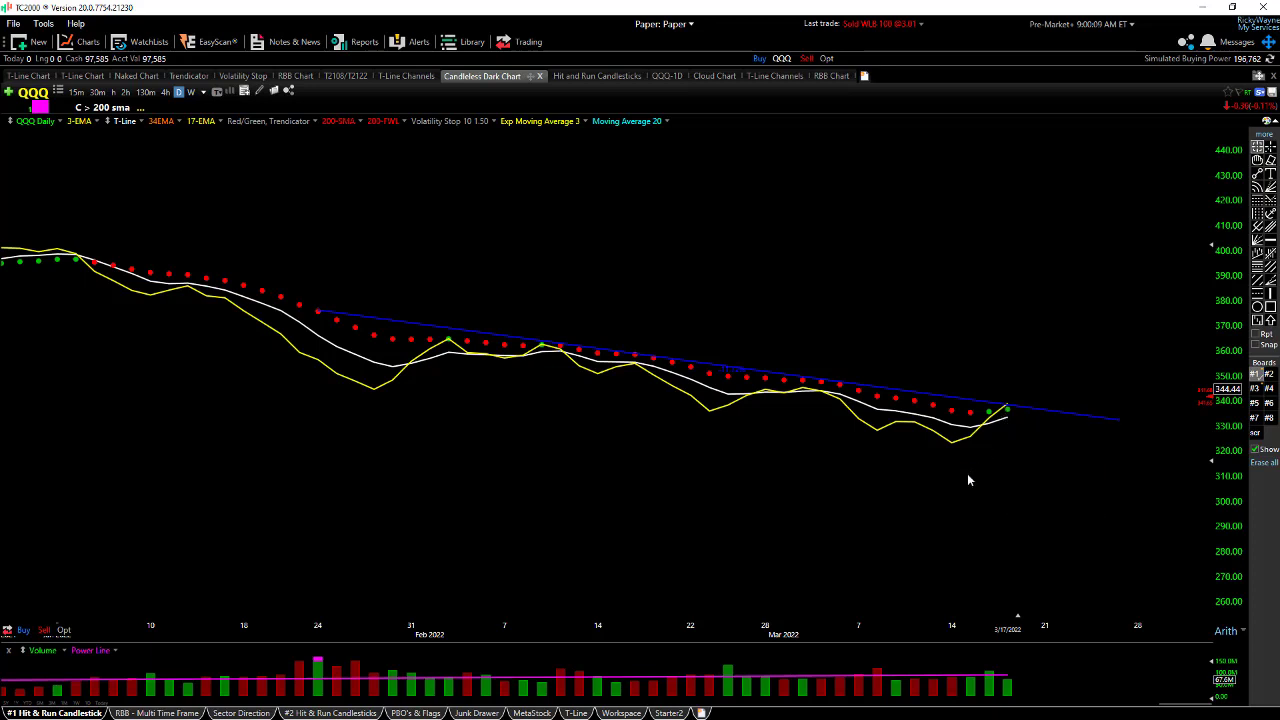
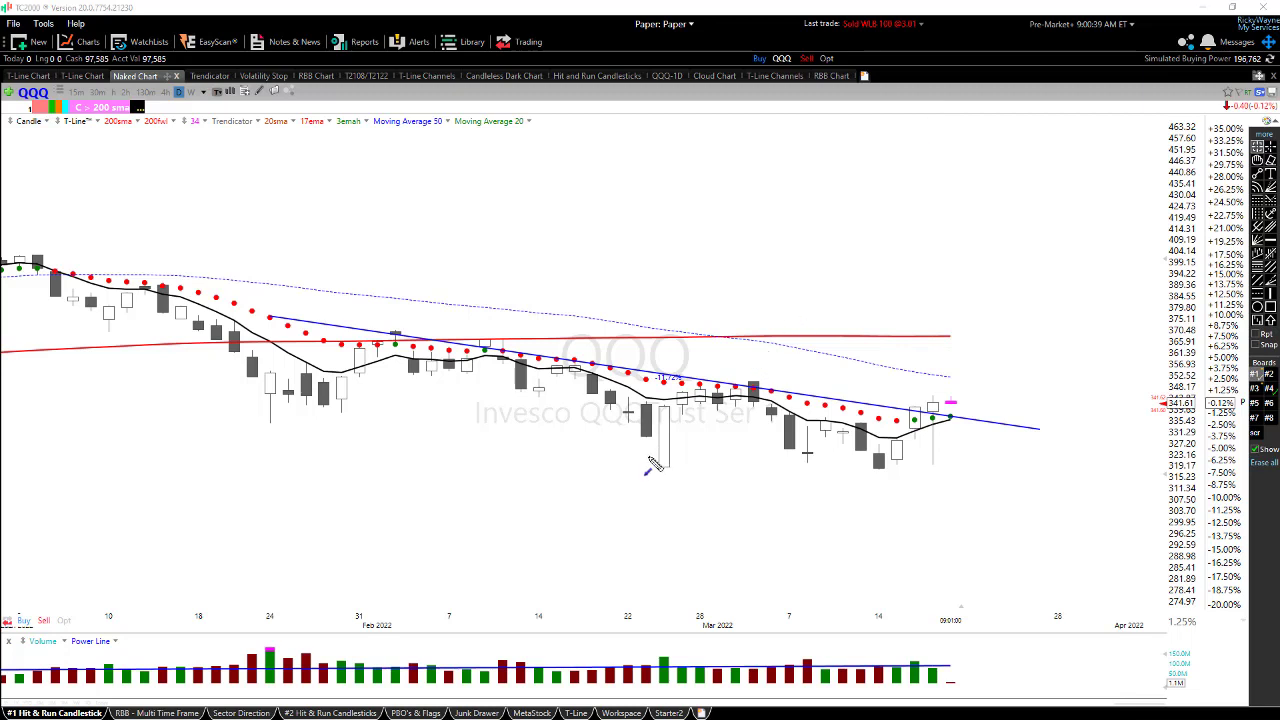
On QQQ's Naked Chart, mark the late-February rally and its reversal candle, and draw matching red arrows for the current rise and a pullback
left_click_drag(651, 457, 746, 376)
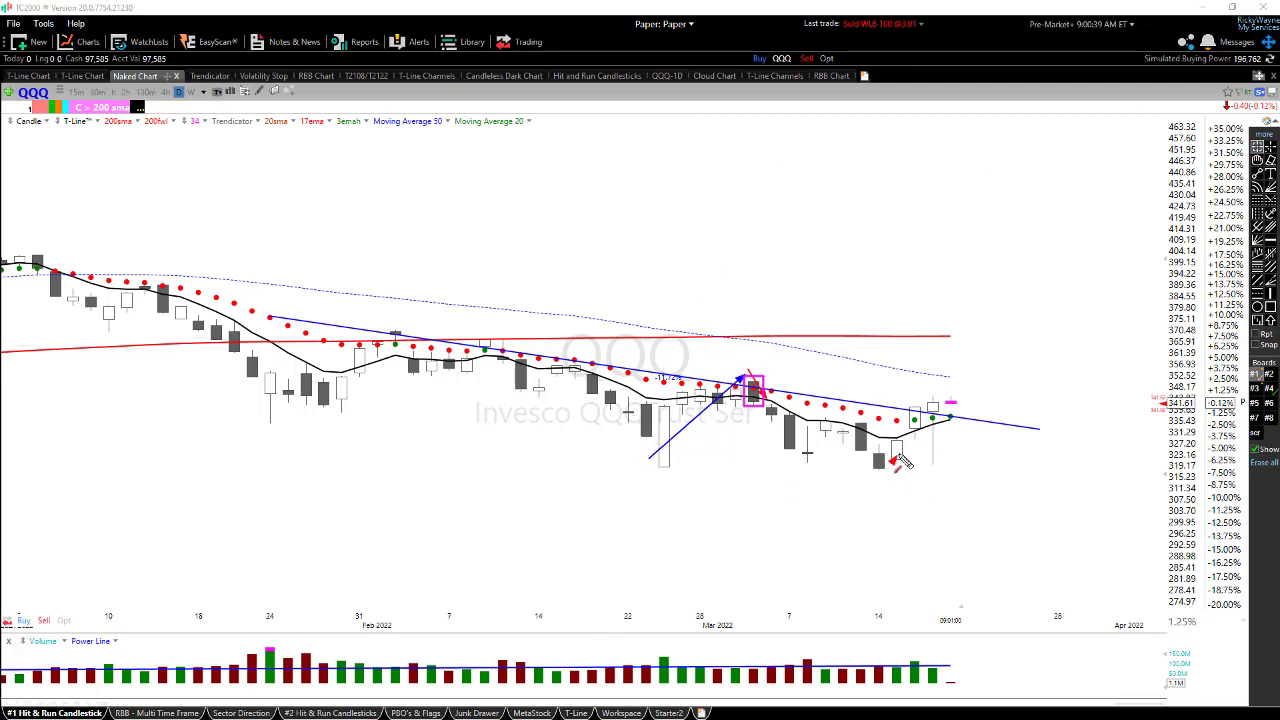
mouse_move(897, 458)
left_mouse_down()
mouse_move(994, 363)
mouse_move(995, 389)
left_mouse_up()
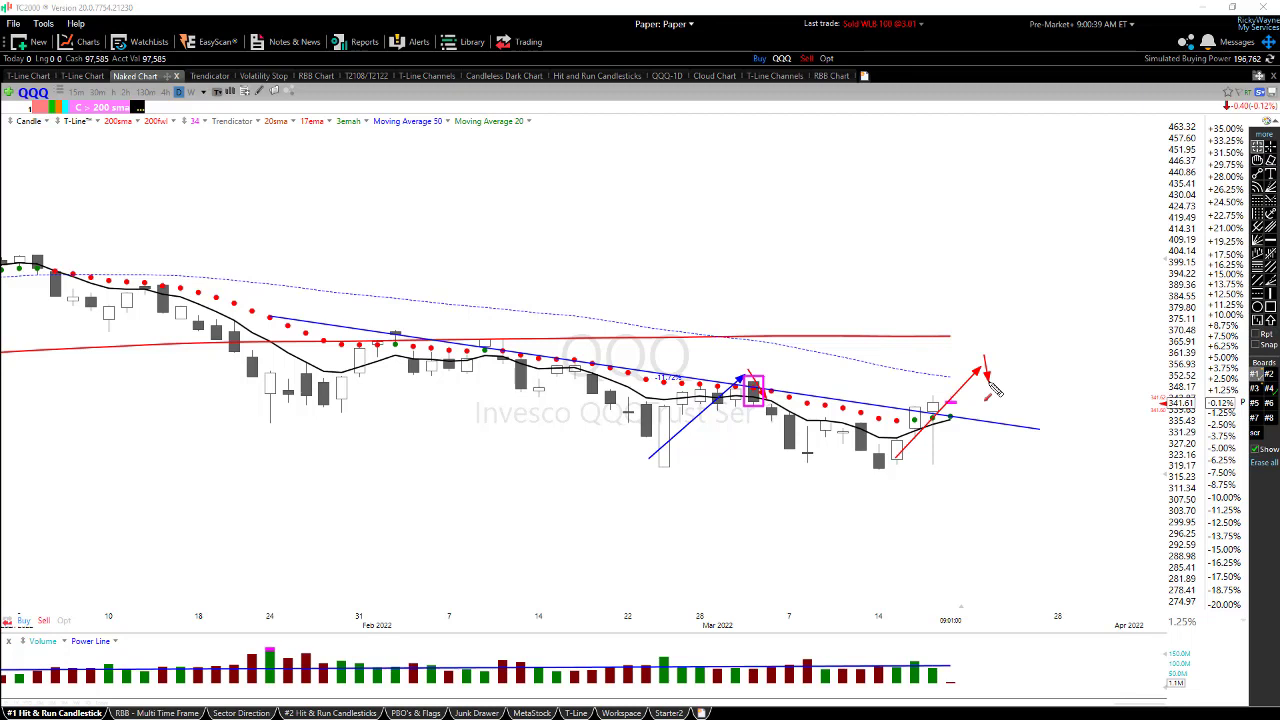